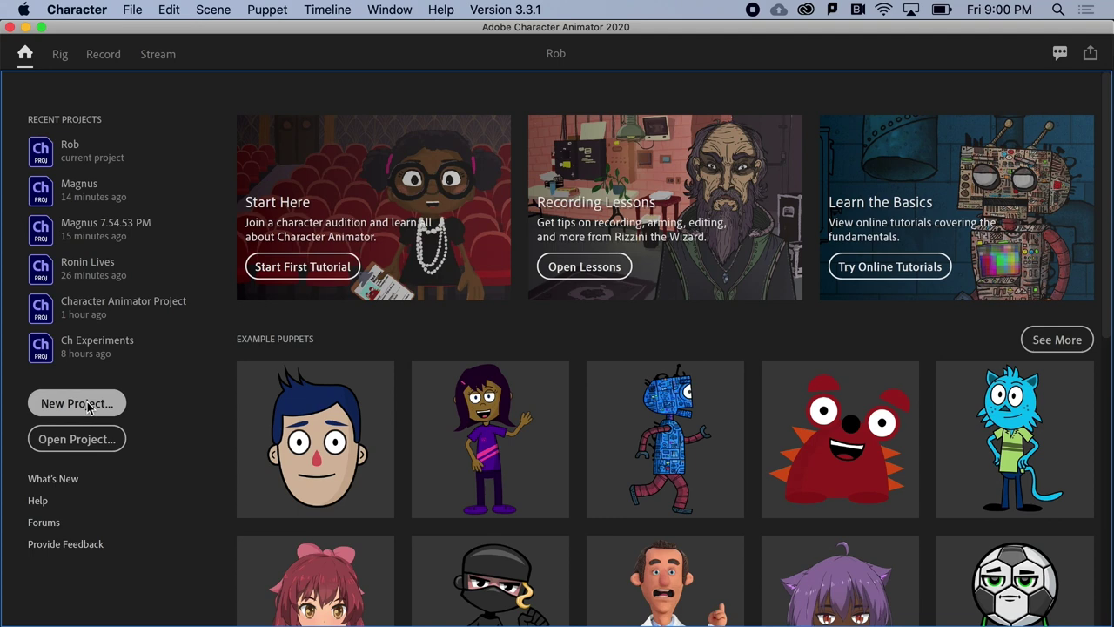
- Create a new project named Magnus, saved in the Documents folder
{"action": "left_click", "coordinate": [130, 11]}
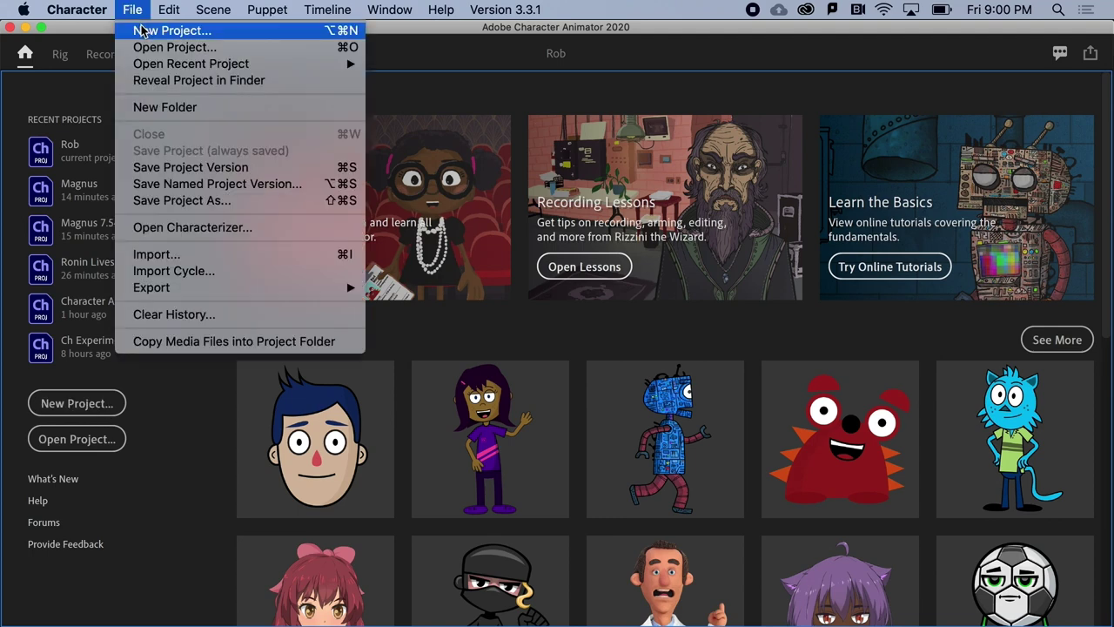
{"action": "left_click", "coordinate": [142, 32]}
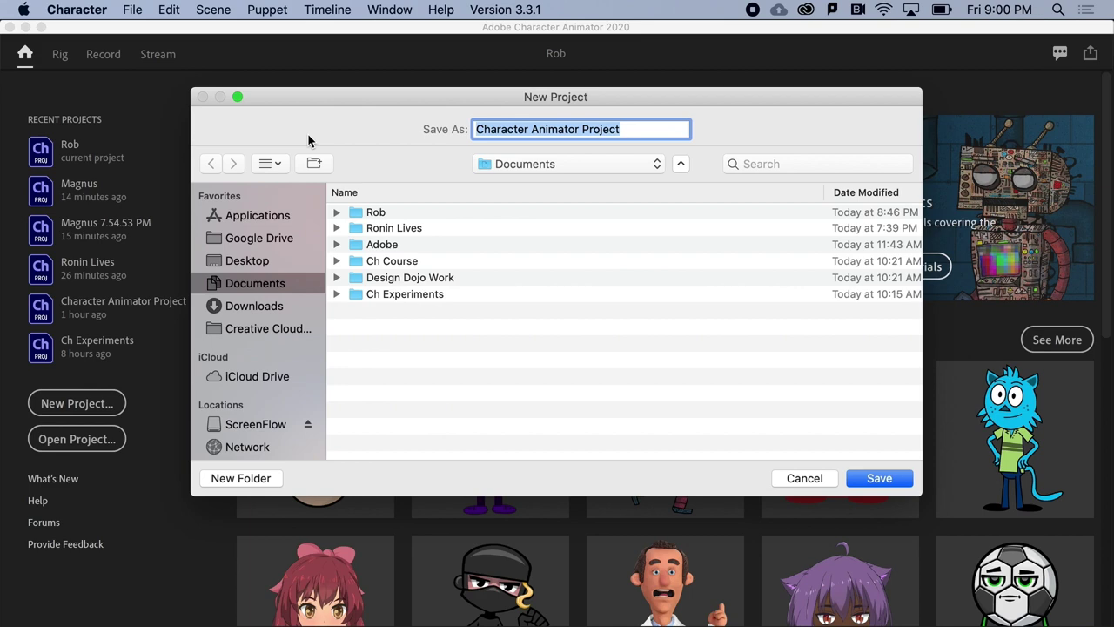
{"action": "type", "text": "Magnus"}
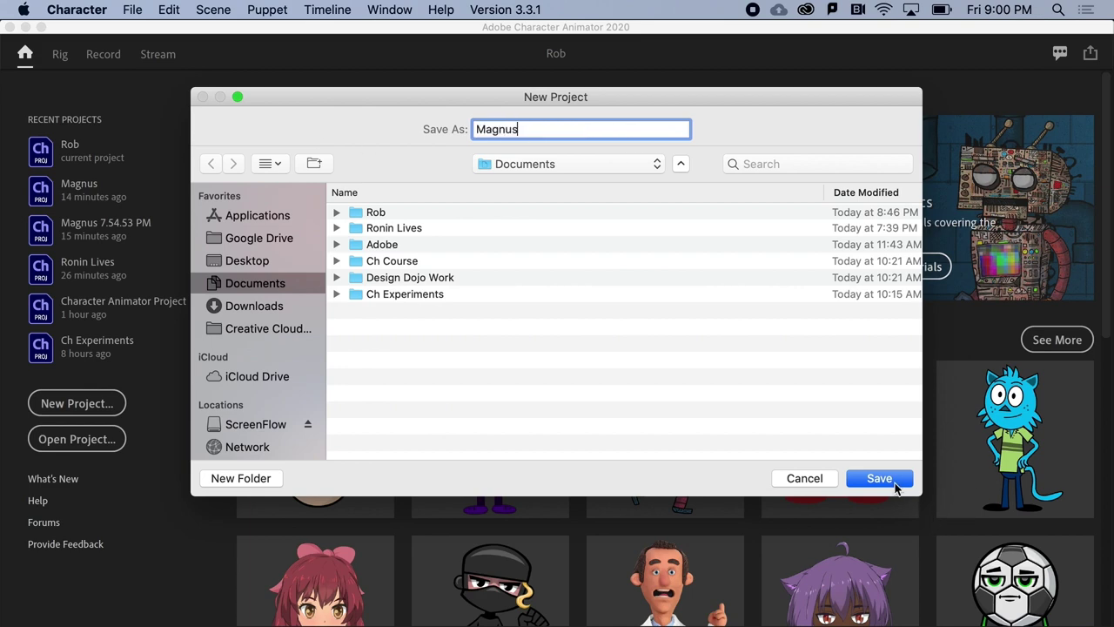
{"action": "left_click", "coordinate": [896, 482]}
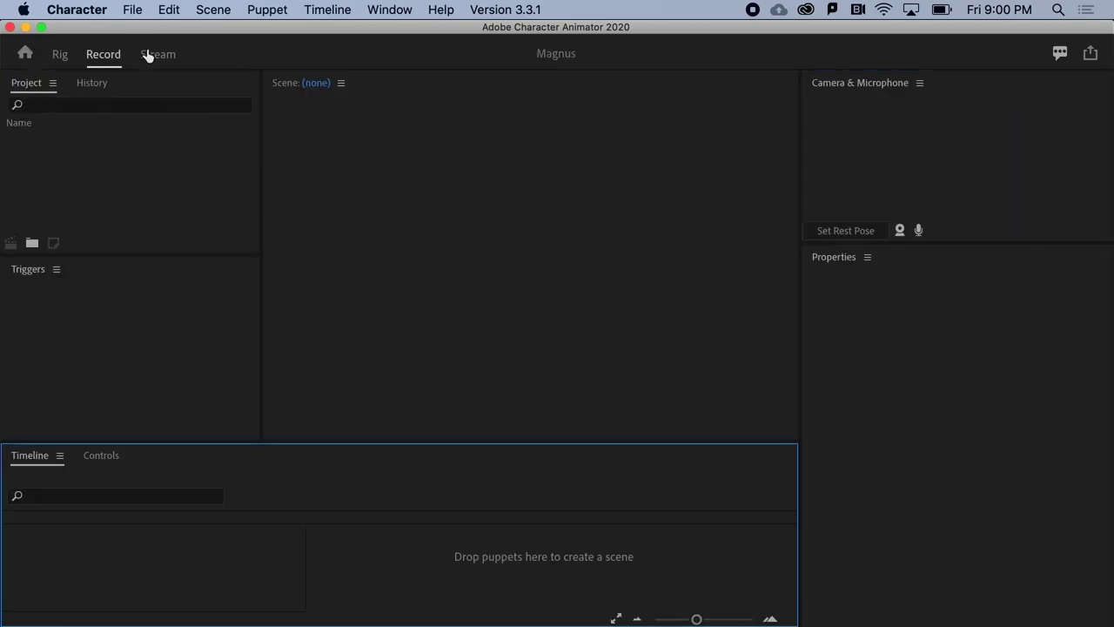
- Import the Magnus.puppet file from Project Files into the project
{"action": "left_click", "coordinate": [132, 11]}
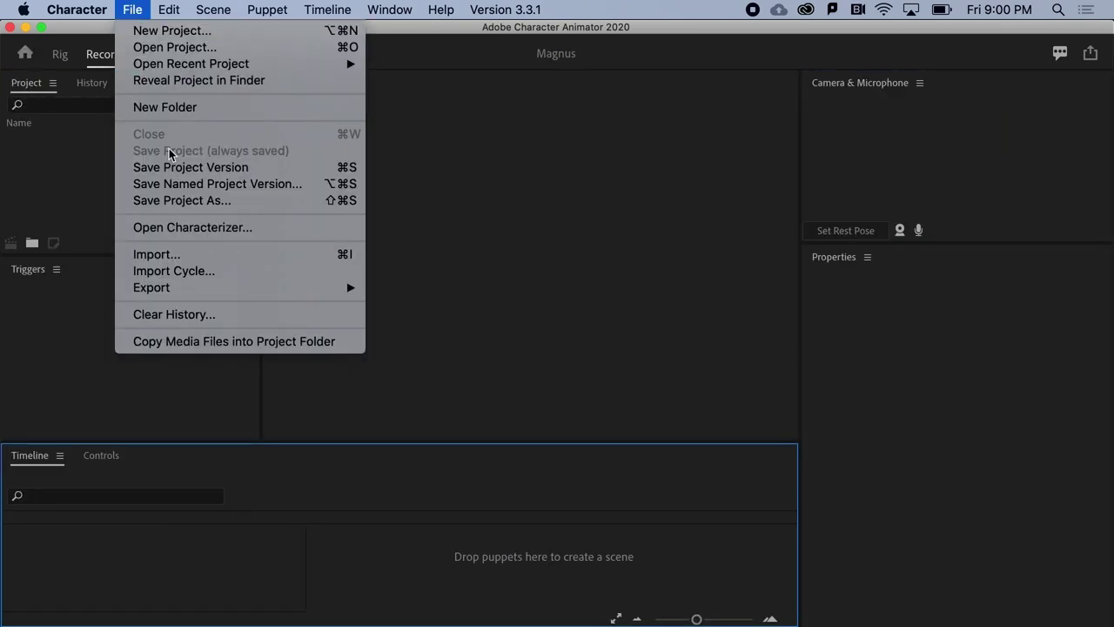
{"action": "left_click", "coordinate": [174, 254]}
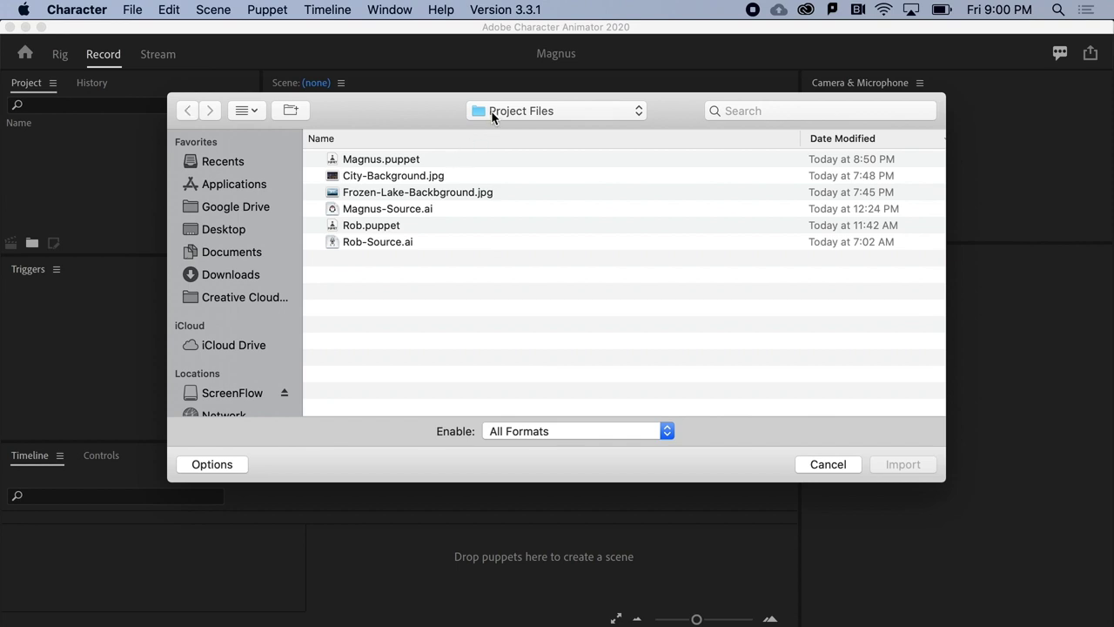
{"action": "left_click", "coordinate": [396, 165]}
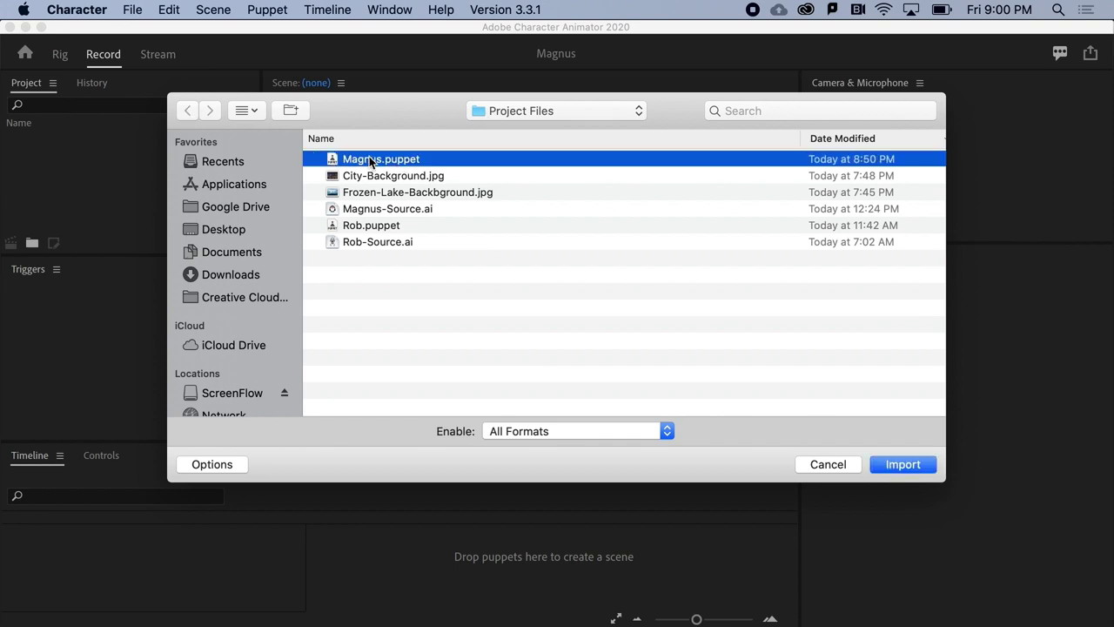
{"action": "left_click", "coordinate": [878, 459]}
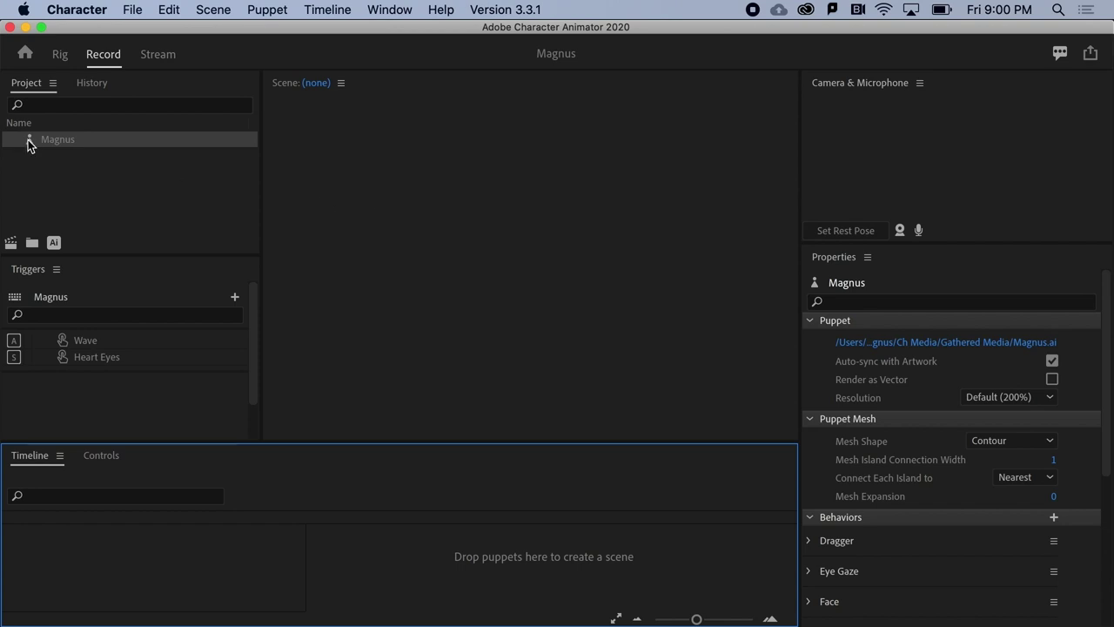
- Drag the Magnus puppet into the Timeline to make the scene Scene - Magnus
{"action": "left_click_drag", "start_coordinate": [28, 141], "coordinate": [499, 586]}
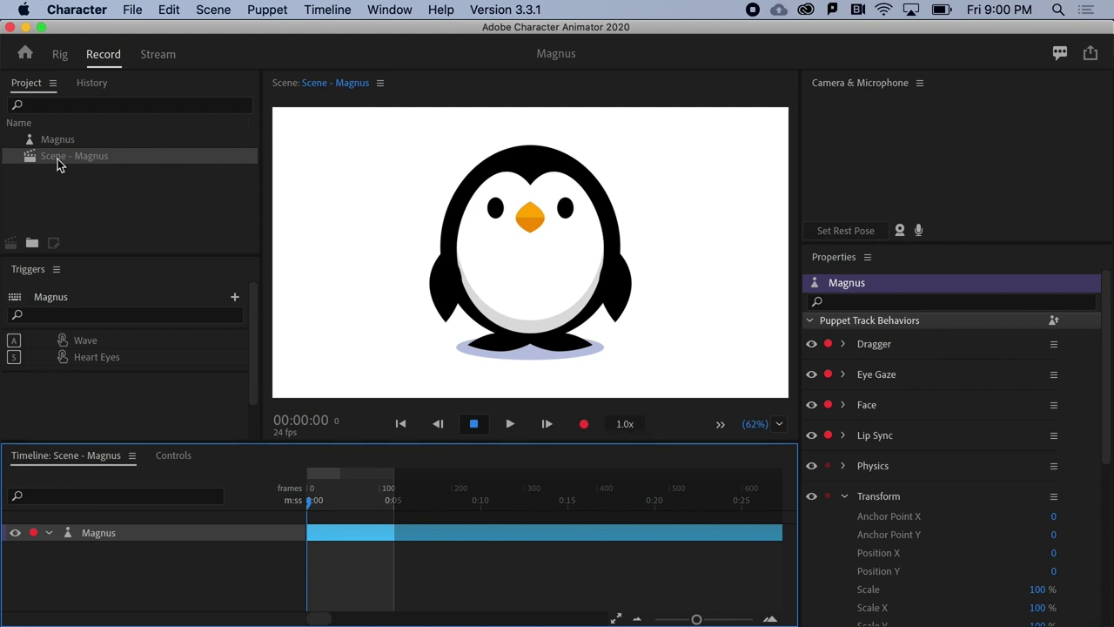
- Rename the scene to 'Scene - Magnus 1', then select the Magnus puppet to view its triggers
{"action": "left_click", "coordinate": [58, 157]}
{"action": "left_click", "coordinate": [59, 156]}
{"action": "left_click", "coordinate": [139, 155]}
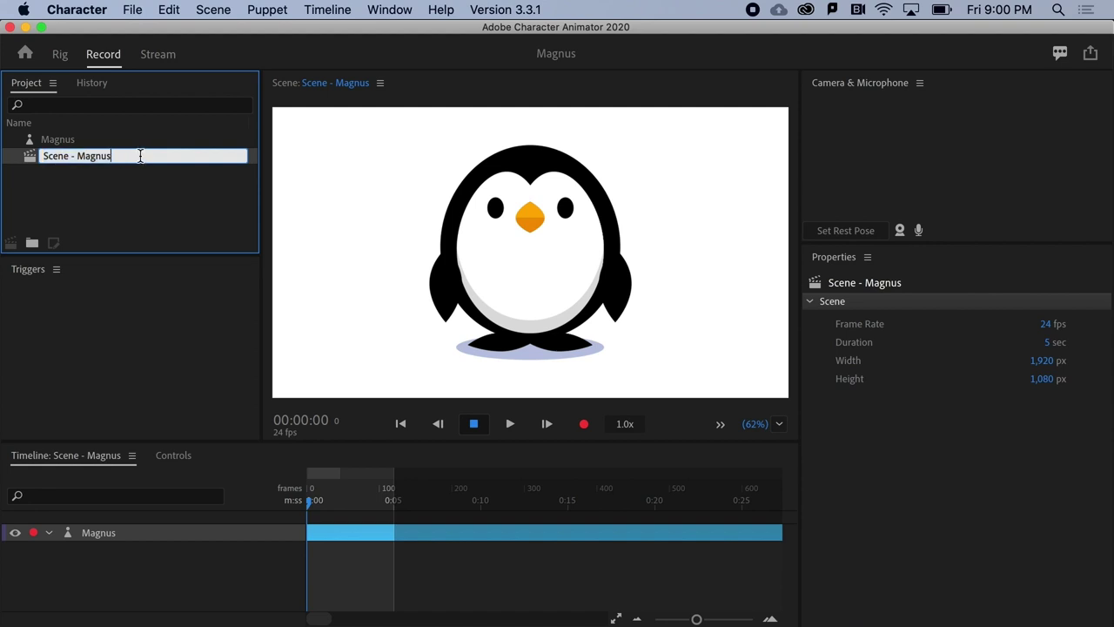
{"action": "type", "text": "1"}
{"action": "left_click", "coordinate": [137, 181]}
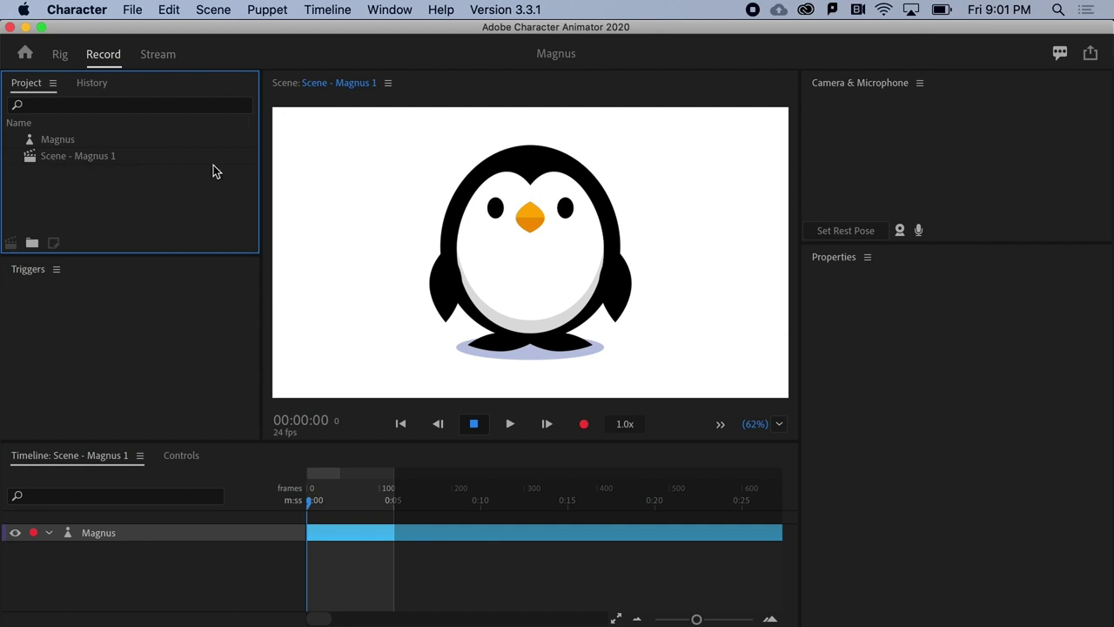
{"action": "left_click", "coordinate": [47, 159]}
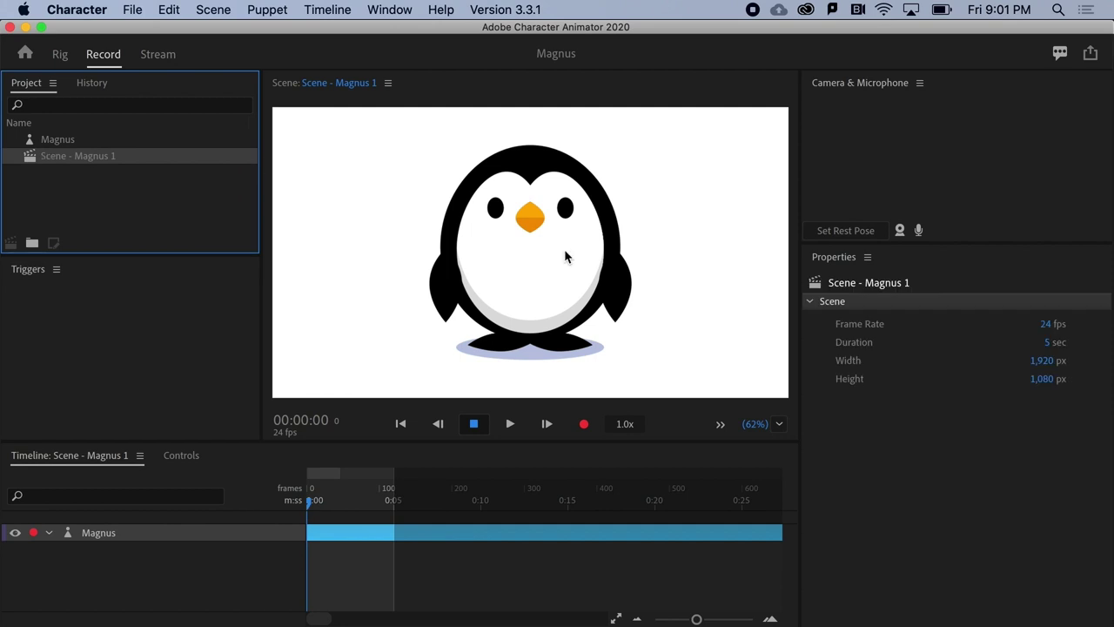
{"action": "left_click", "coordinate": [50, 143]}
{"action": "scroll", "coordinate": [890, 505], "scroll_direction": "down", "scroll_amount": 5}
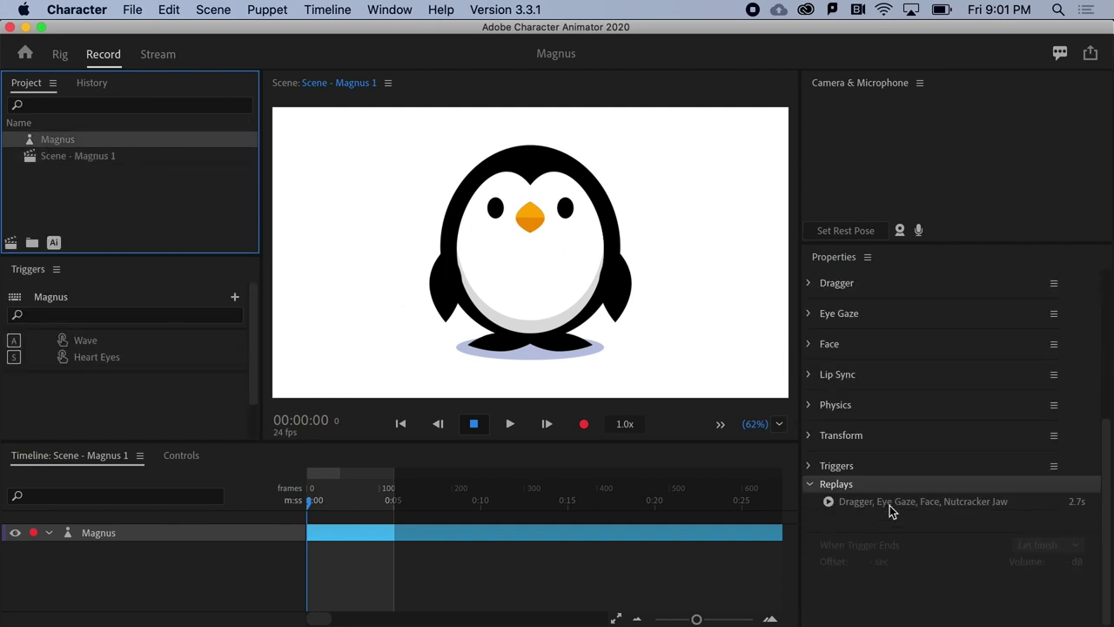
{"action": "scroll", "coordinate": [889, 505], "scroll_direction": "up", "scroll_amount": 2}
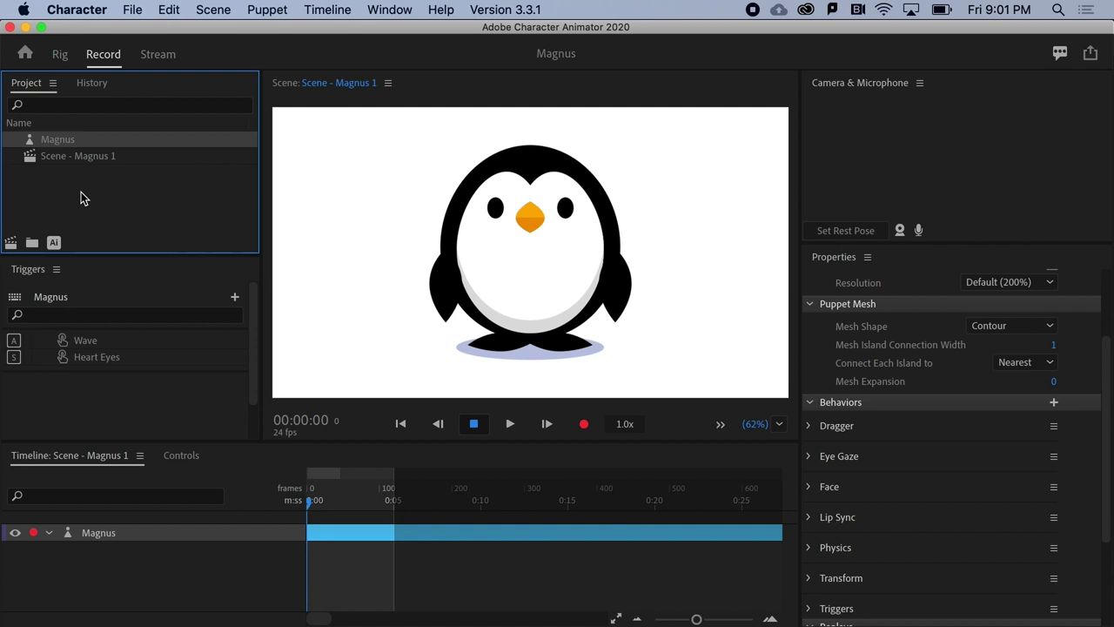
- Save the project's current state as Version 1 in the History panel
{"action": "left_click", "coordinate": [90, 84]}
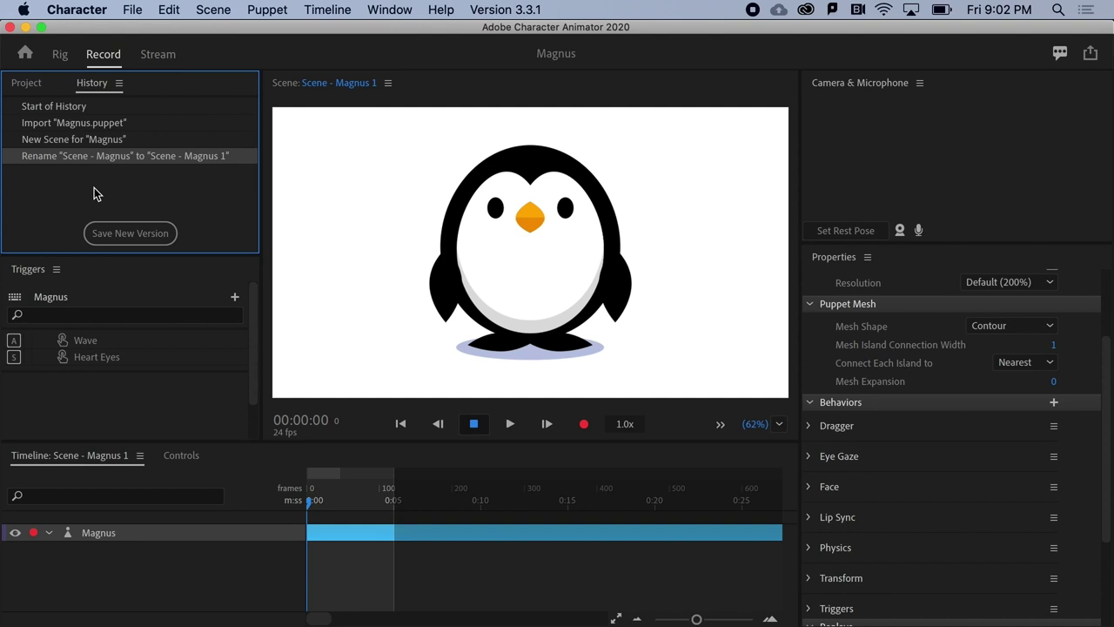
{"action": "left_click", "coordinate": [126, 236]}
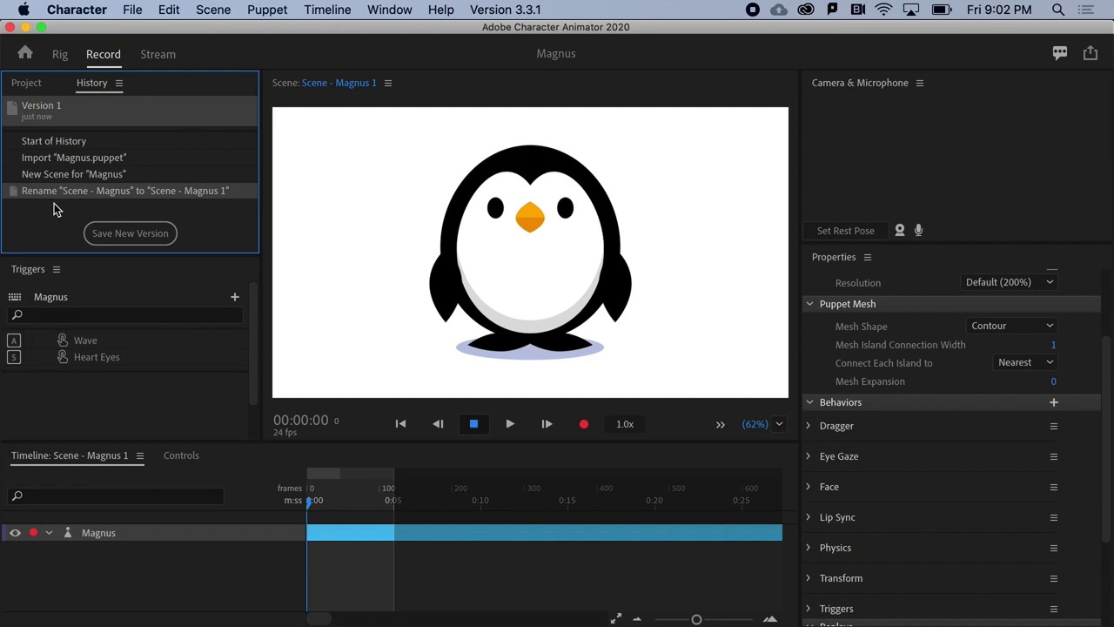
{"action": "left_click", "coordinate": [355, 191]}
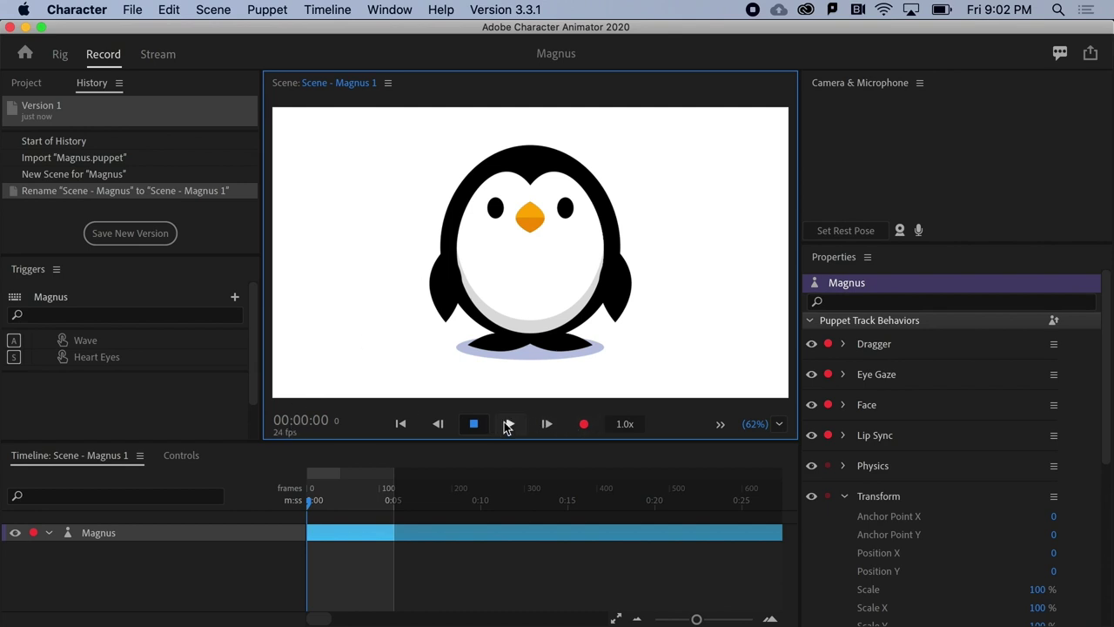
{"action": "left_click", "coordinate": [778, 425]}
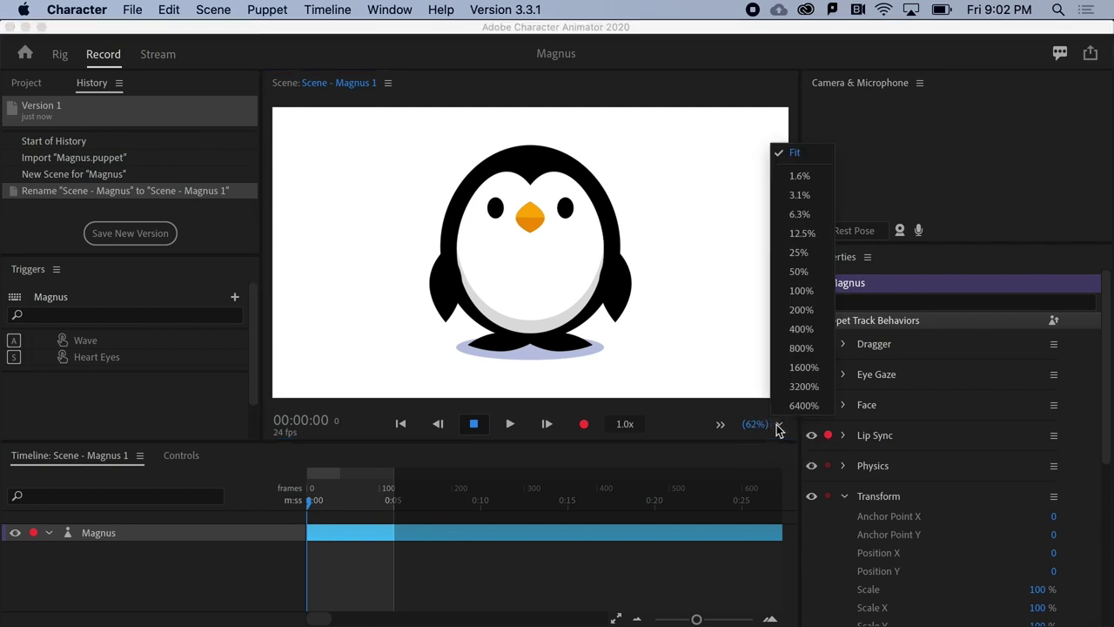
{"action": "left_click", "coordinate": [790, 152]}
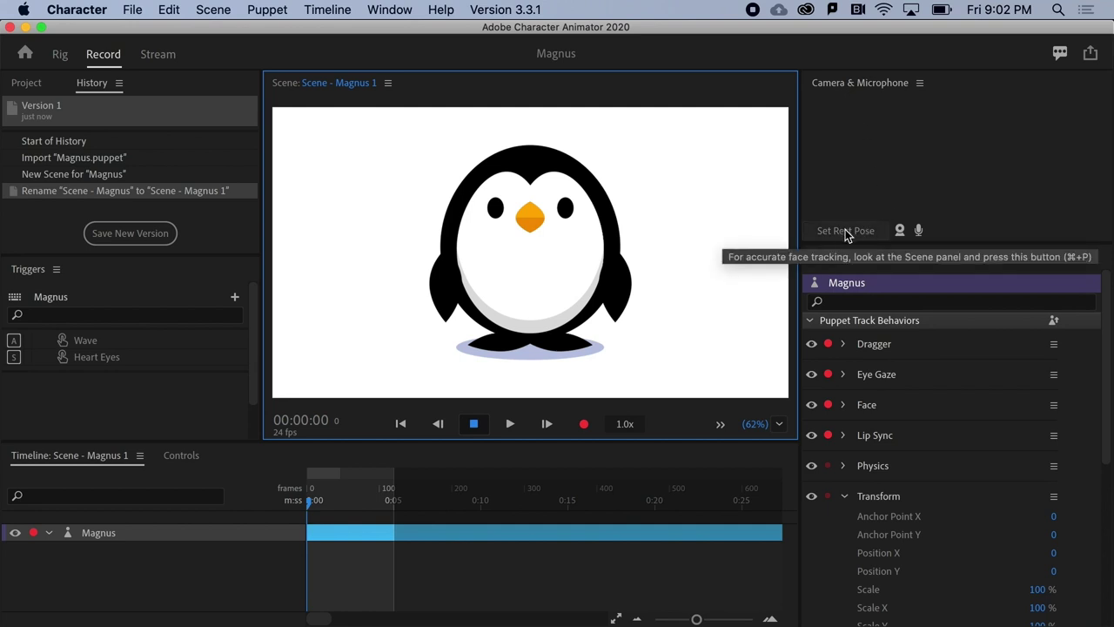
- Toggle the Camera Input button beside Set Rest Pose in the Camera & Microphone panel
{"action": "left_click", "coordinate": [900, 232]}
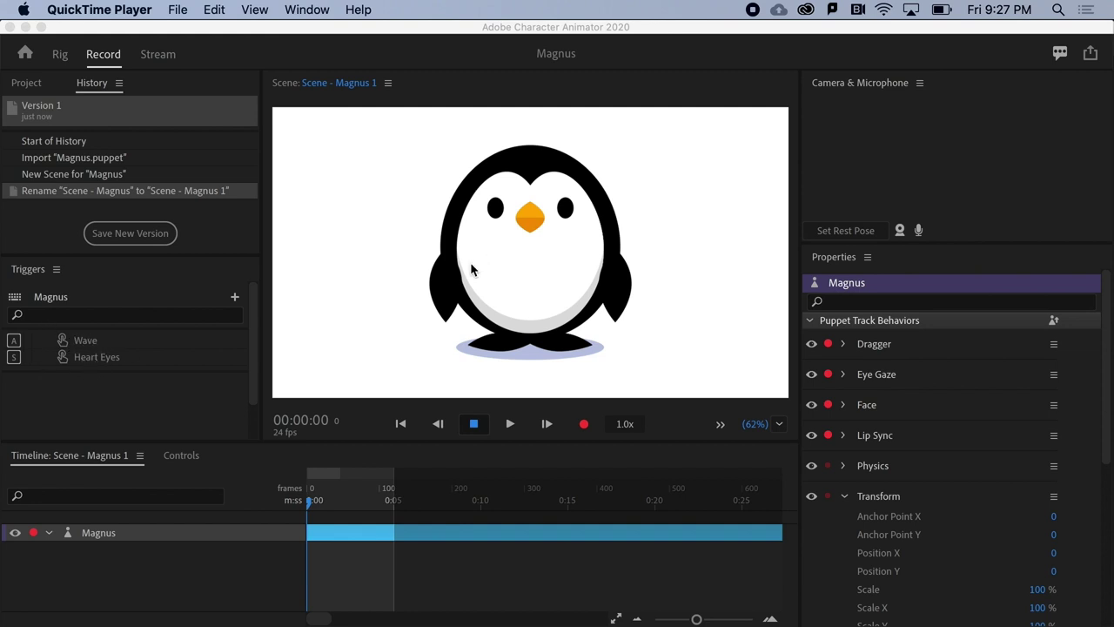
{"action": "left_click", "coordinate": [374, 286]}
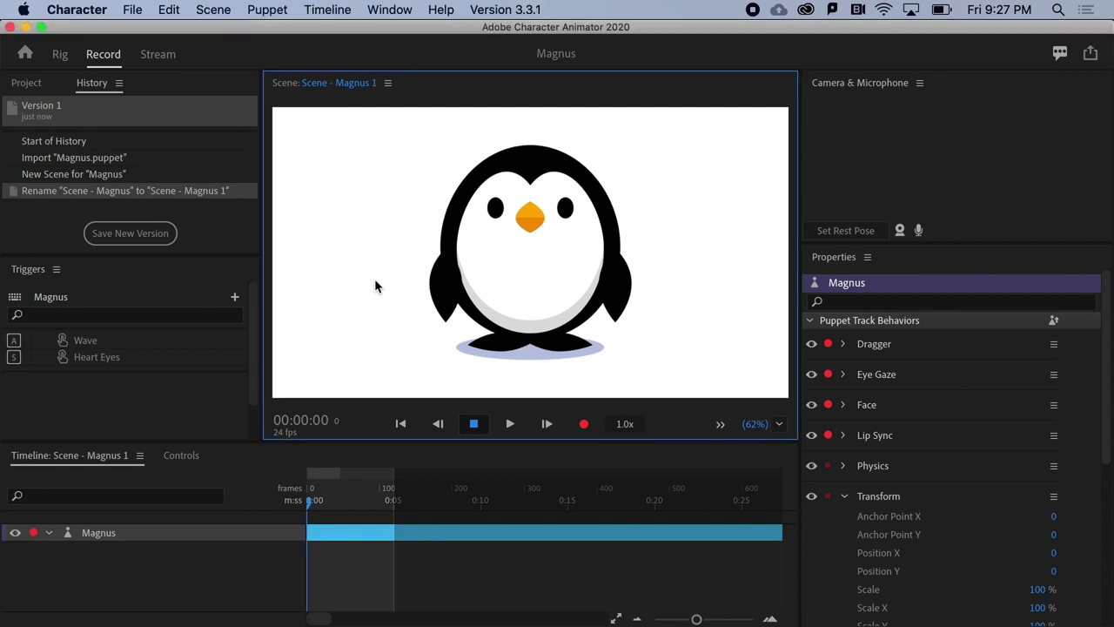
{"action": "key", "text": "a"}
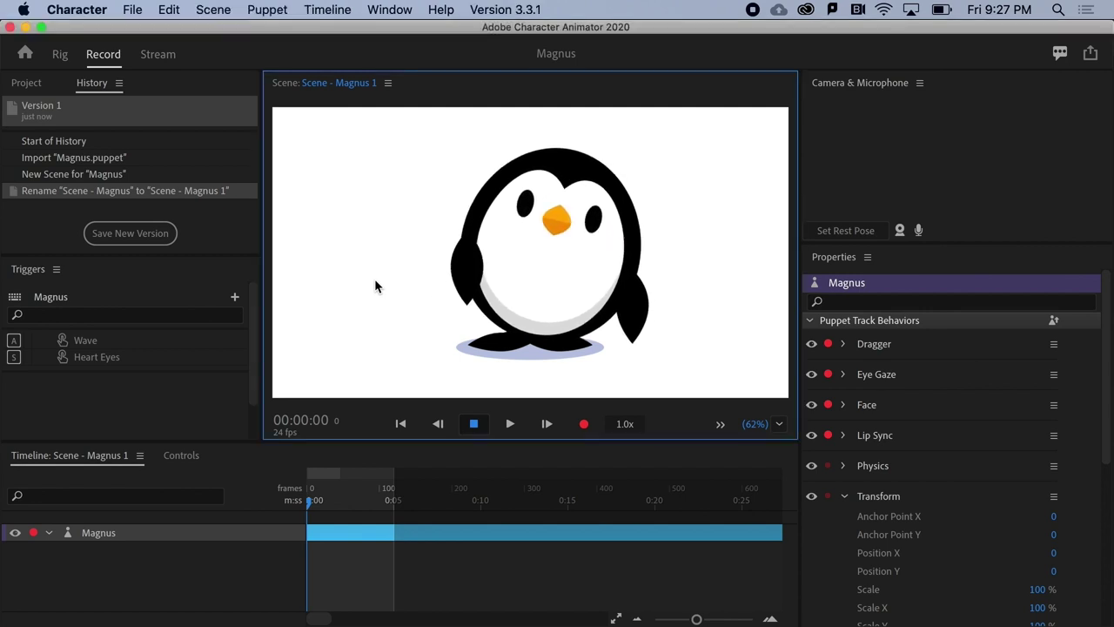
{"action": "key", "text": "s"}
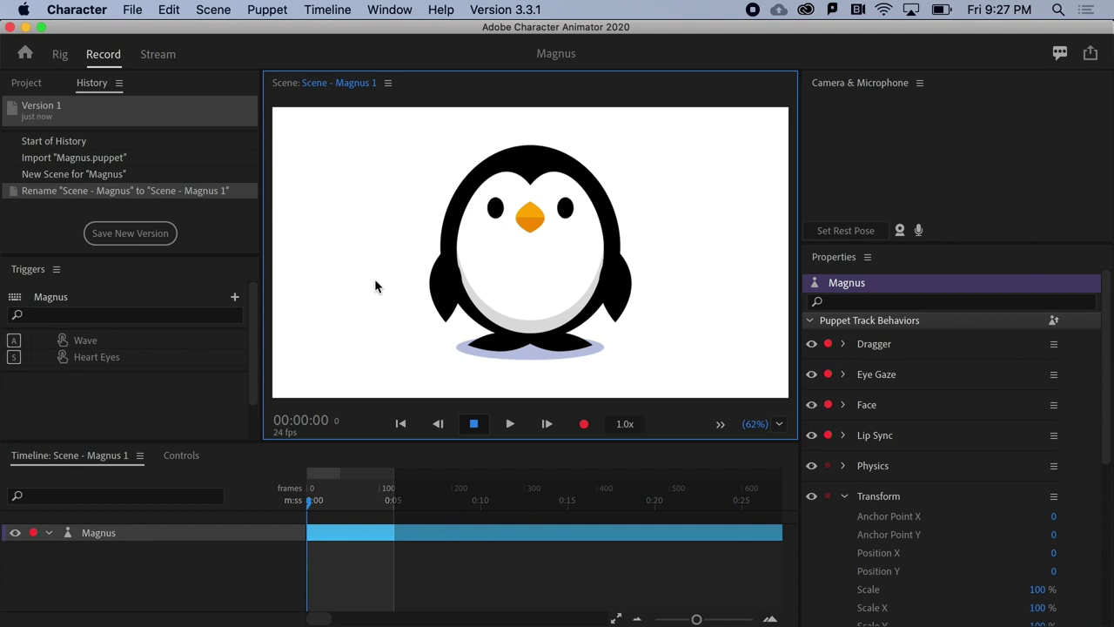
{"action": "key", "text": "a"}
- Generate Magnus's Wave (A) and Heart Eyes (S) buttons in the Controls panel
{"action": "left_click", "coordinate": [182, 456]}
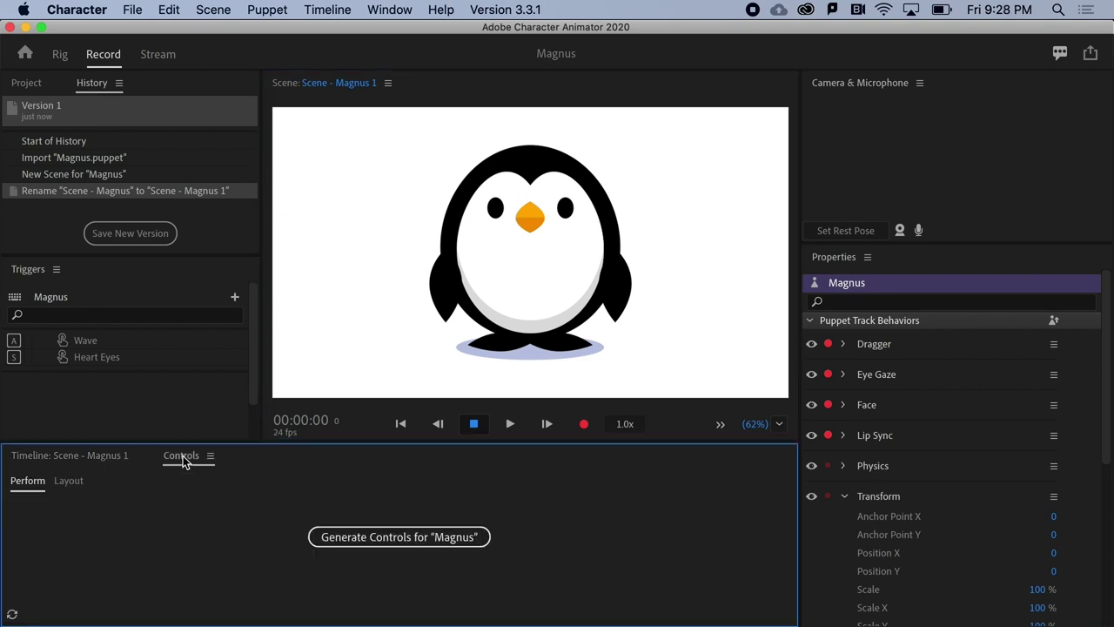
{"action": "left_click", "coordinate": [353, 537]}
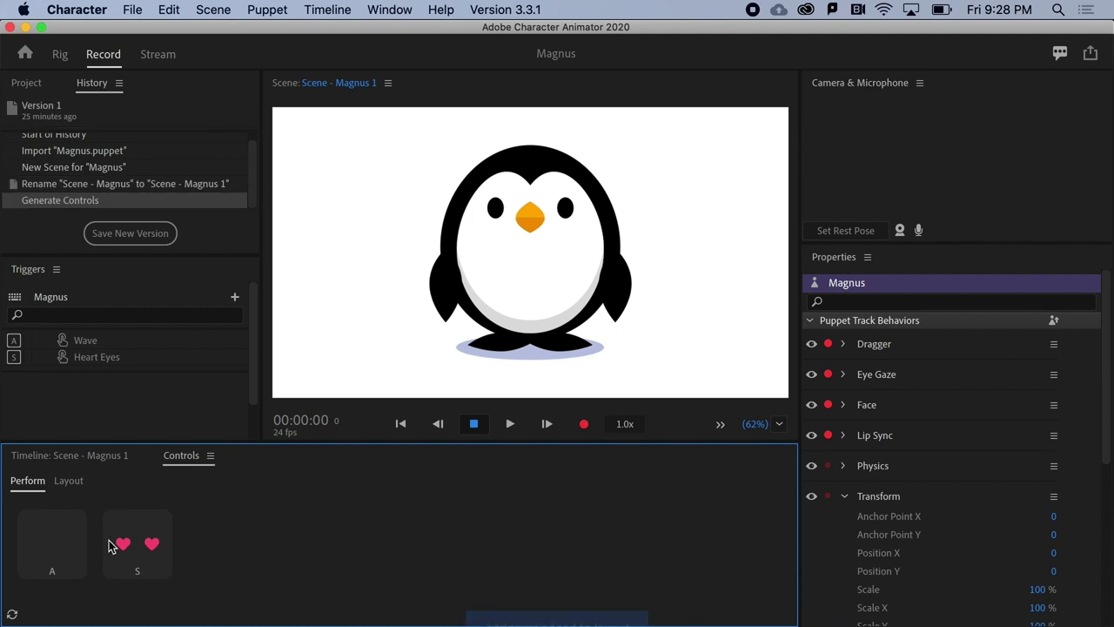